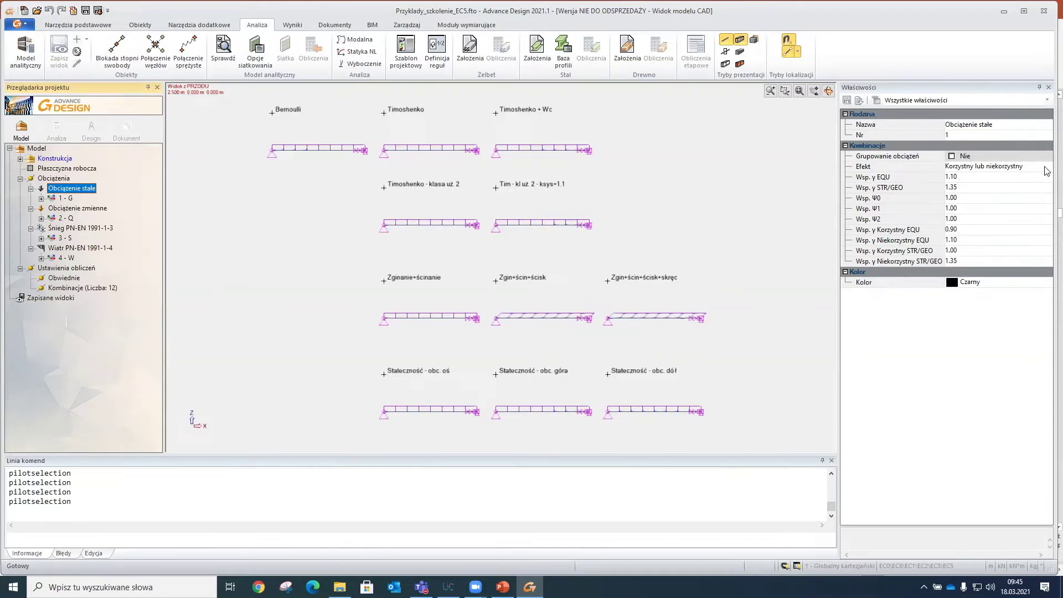
# Step: Review the combination Efekt options of the Obciążenie stałe load family, choosing Korzystny lub niekorzystny
pyautogui.click(1047, 170)
pyautogui.click(1048, 169)
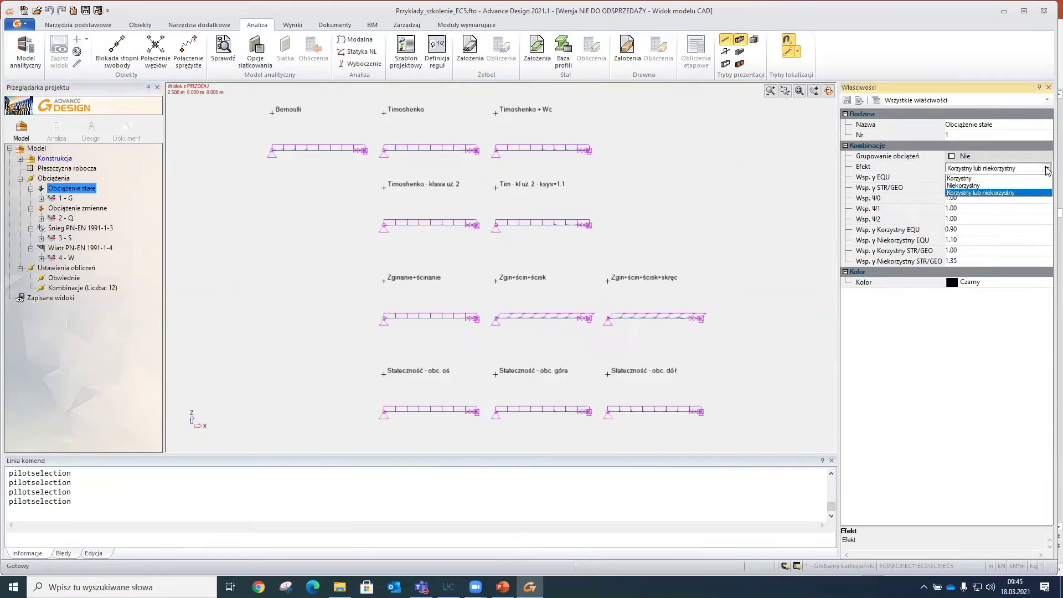
pyautogui.click(986, 192)
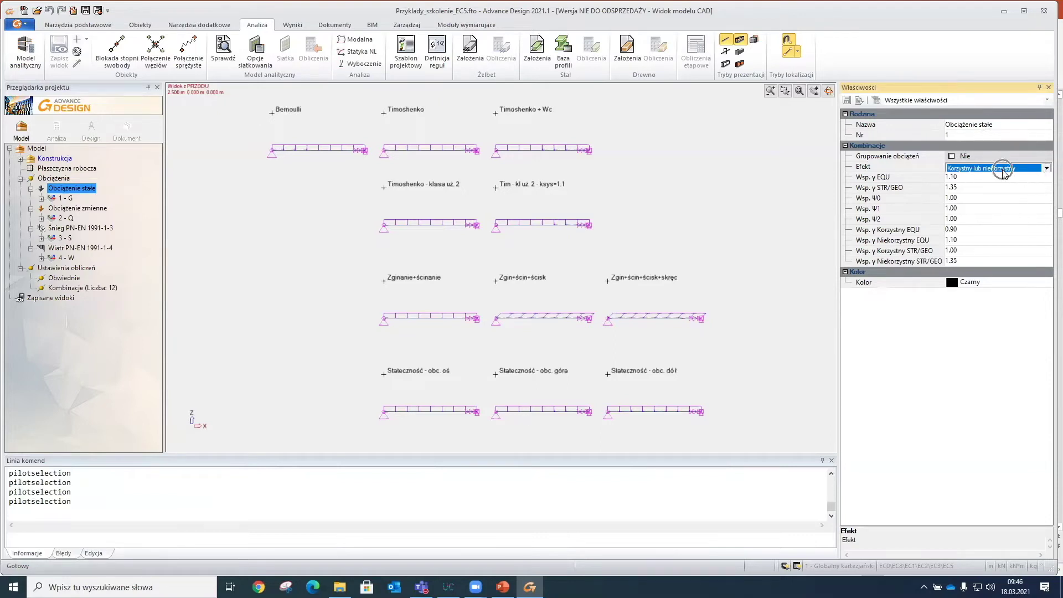
pyautogui.click(1000, 173)
pyautogui.click(967, 173)
# Step: Examine the usage category options available for the Obciążenie zmienne load family
pyautogui.click(85, 208)
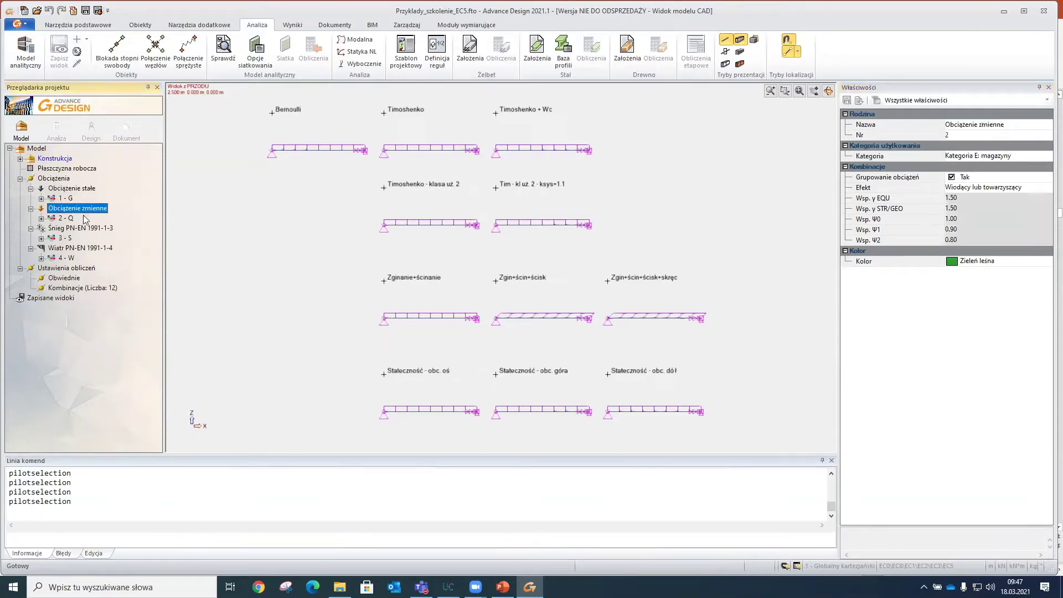
pyautogui.click(92, 211)
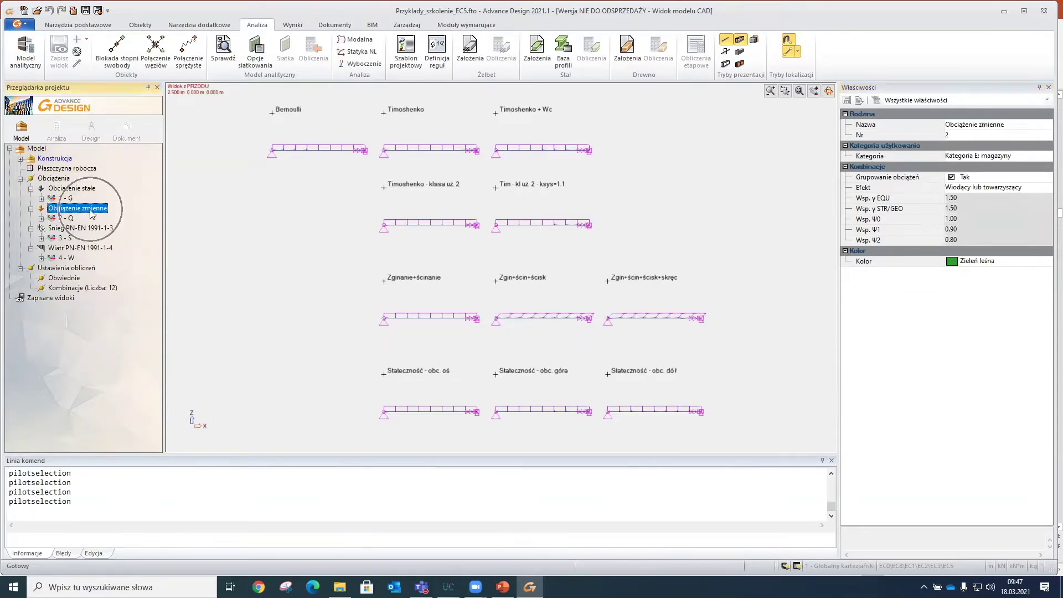
pyautogui.click(1034, 163)
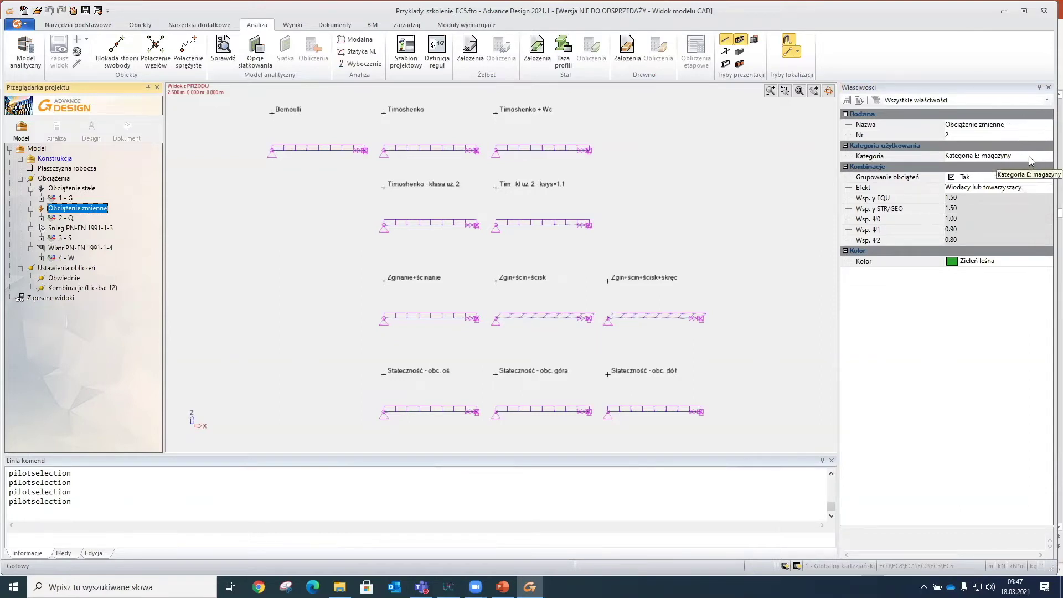
pyautogui.click(1032, 161)
pyautogui.click(1048, 160)
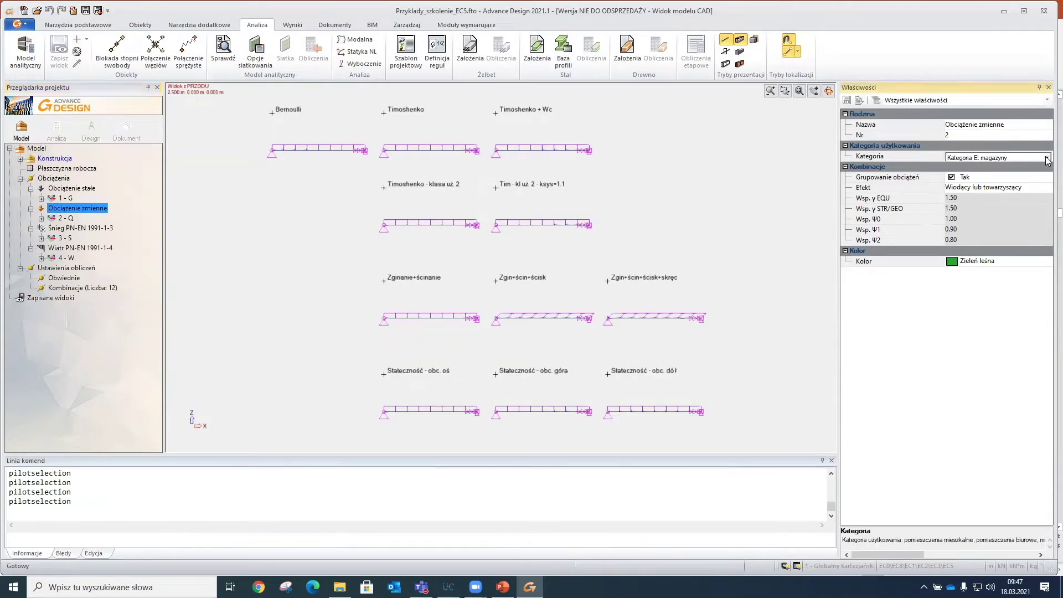
pyautogui.click(1048, 160)
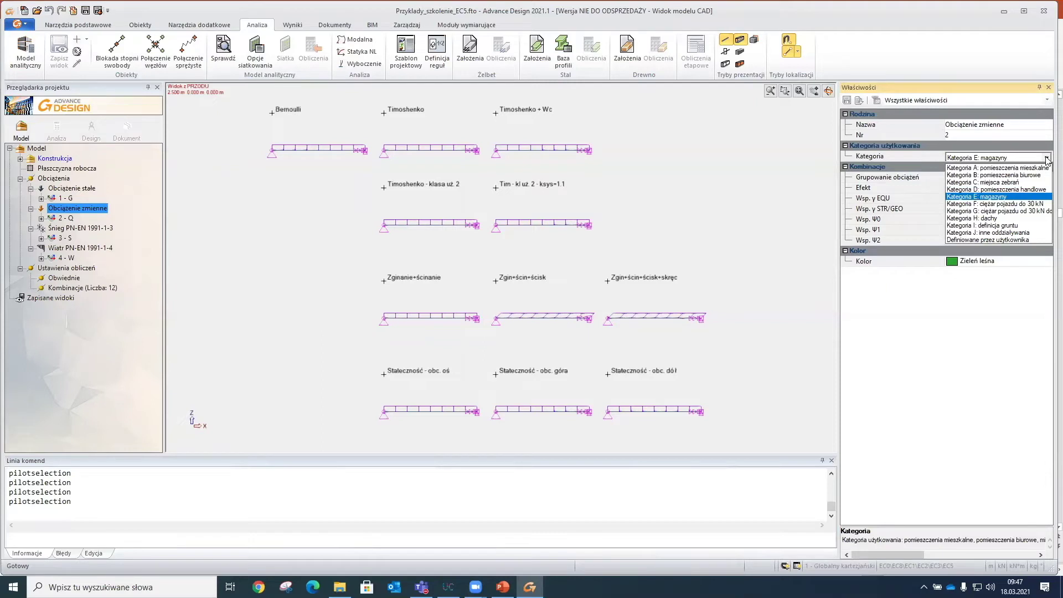
pyautogui.click(1047, 159)
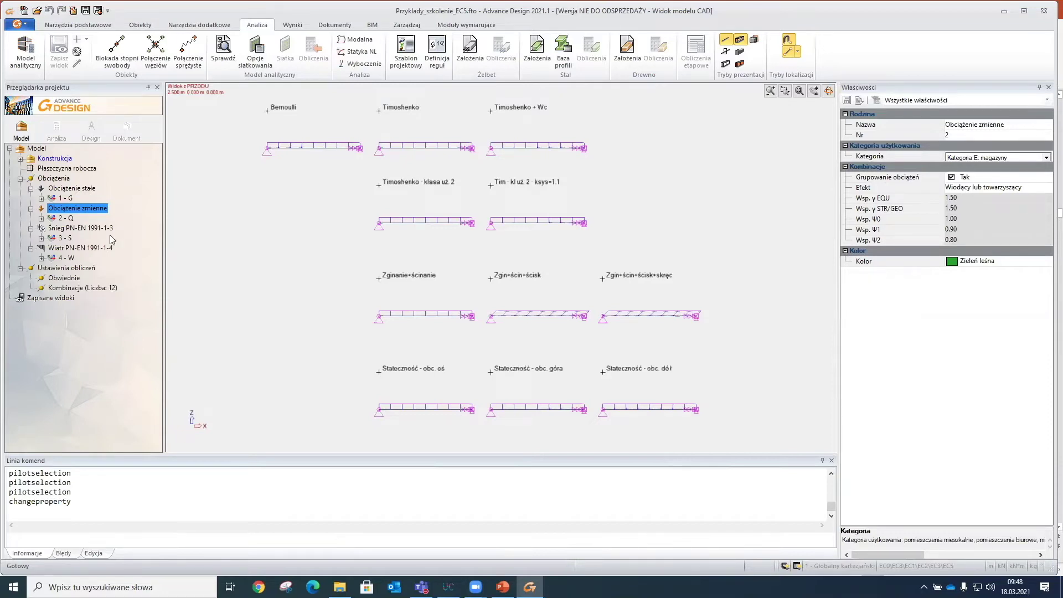
# Step: Examine the load duration (Czas trwania) options of the variable load case 2 - Q
pyautogui.click(65, 218)
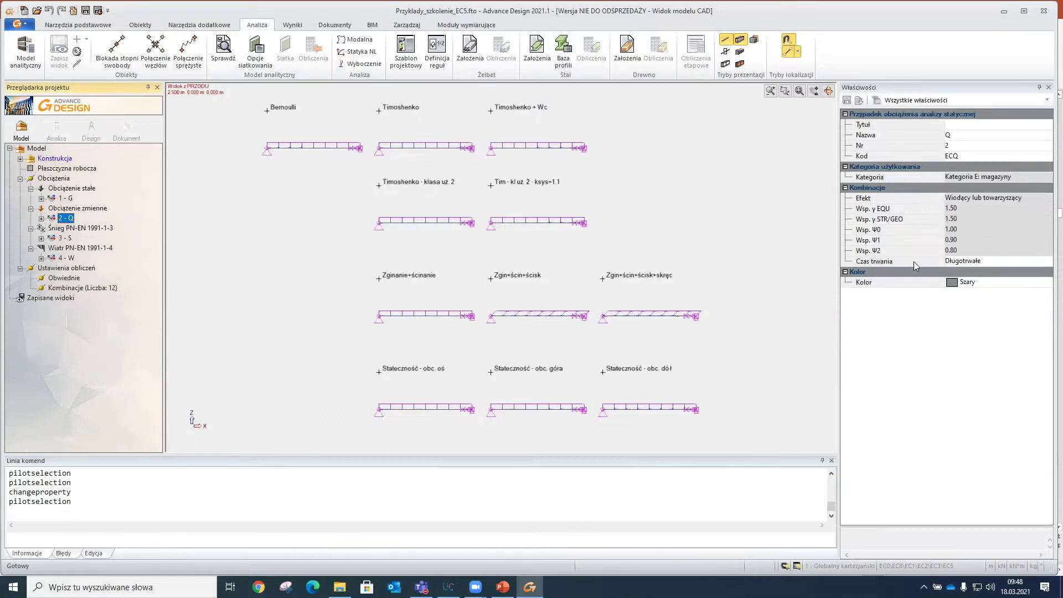
pyautogui.click(986, 262)
pyautogui.click(1048, 262)
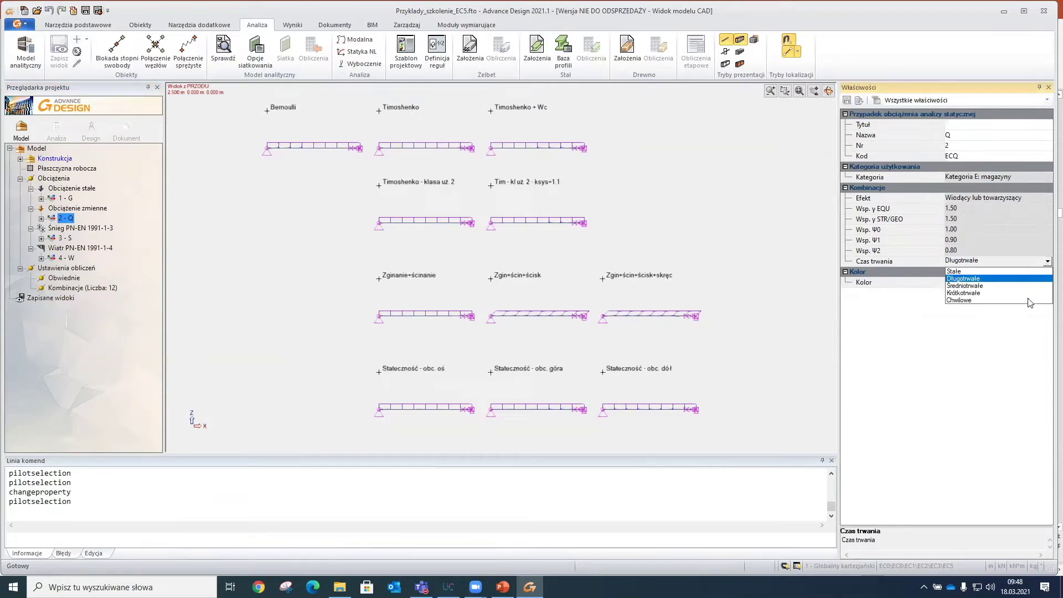
pyautogui.click(1048, 265)
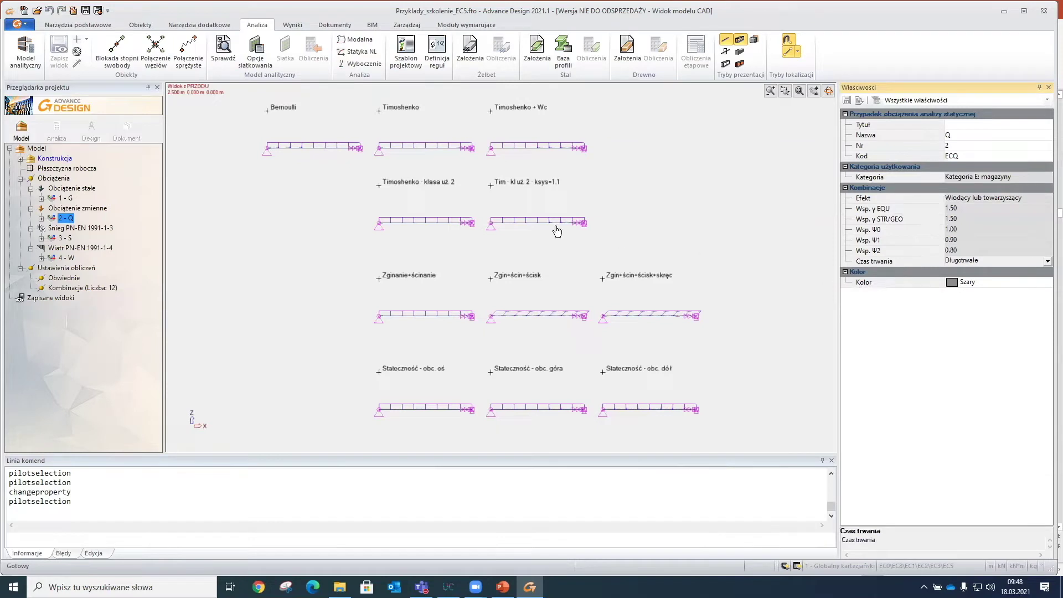
pyautogui.moveTo(325, 268); pyautogui.dragTo(318, 267, button='middle')
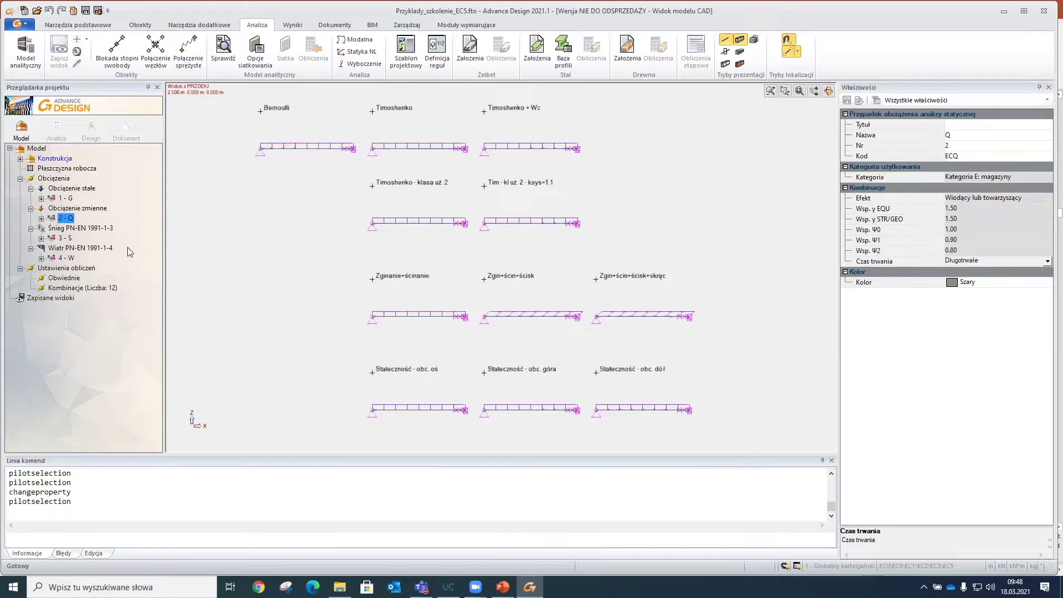
# Step: Examine the Śnieg PN-EN 1991-1-3 family's properties and the load duration options of its snow case 3 - S
pyautogui.click(94, 229)
pyautogui.click(96, 232)
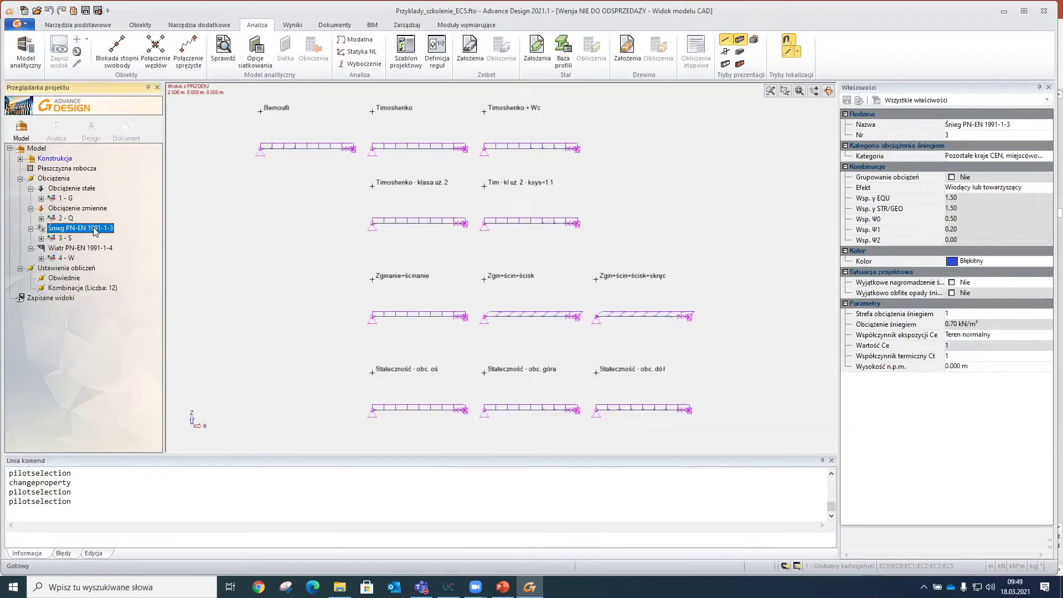
pyautogui.click(70, 241)
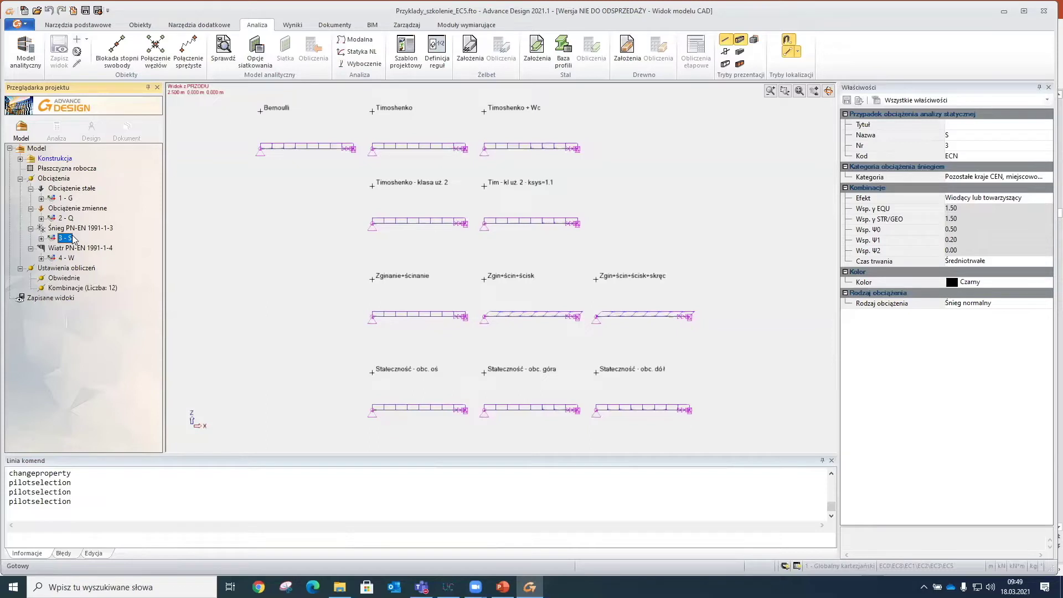
pyautogui.click(1047, 264)
pyautogui.click(1047, 262)
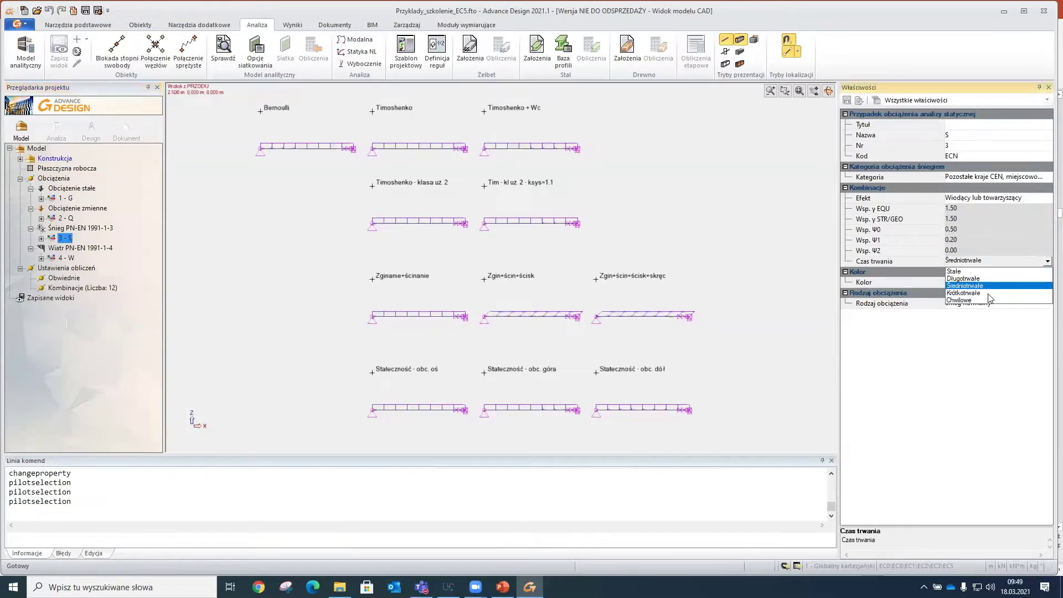
pyautogui.click(1048, 261)
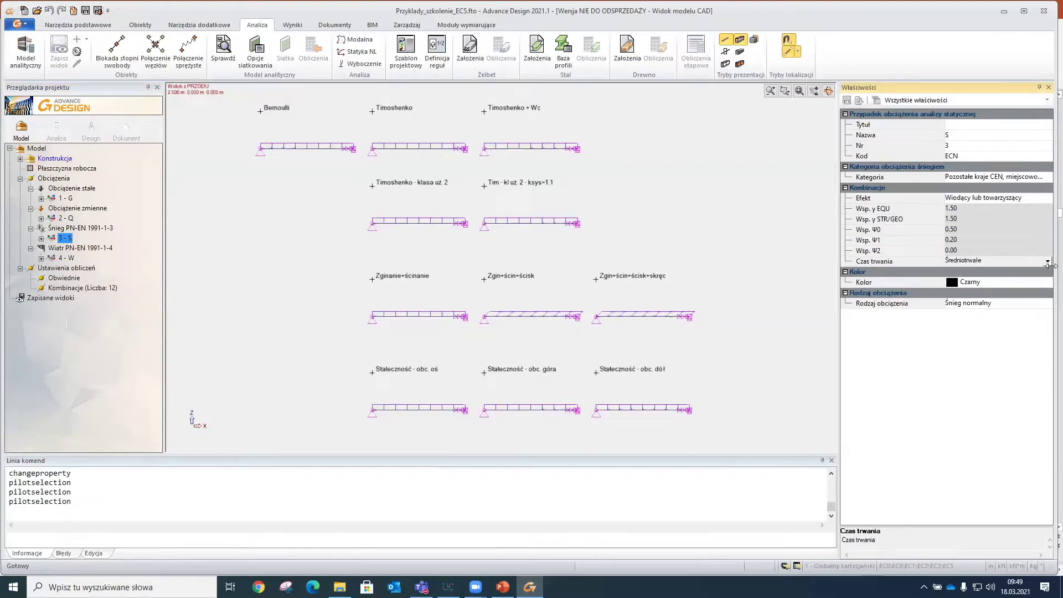
pyautogui.click(1048, 262)
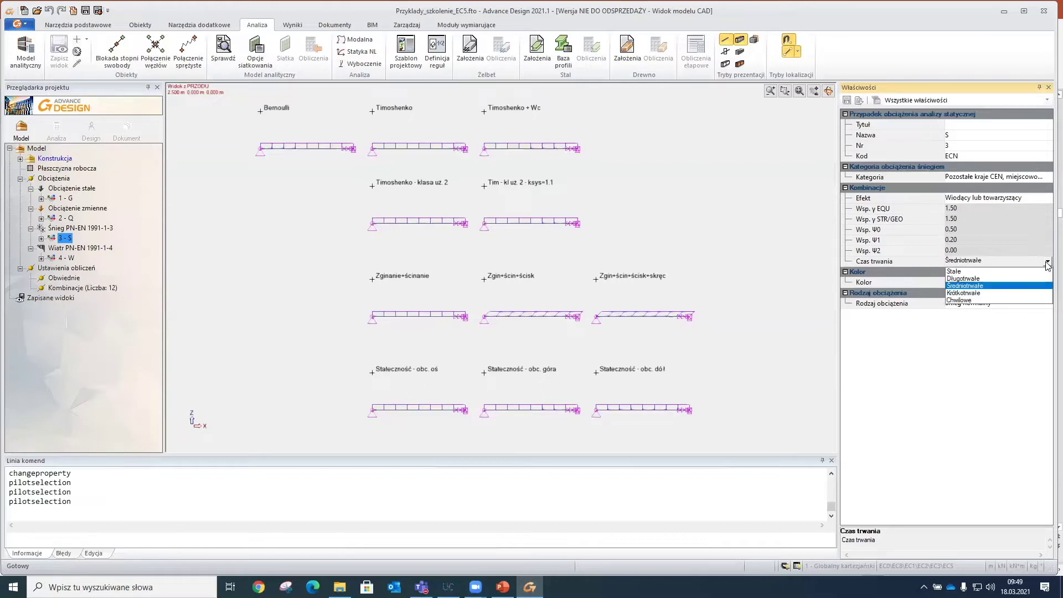
pyautogui.click(1047, 262)
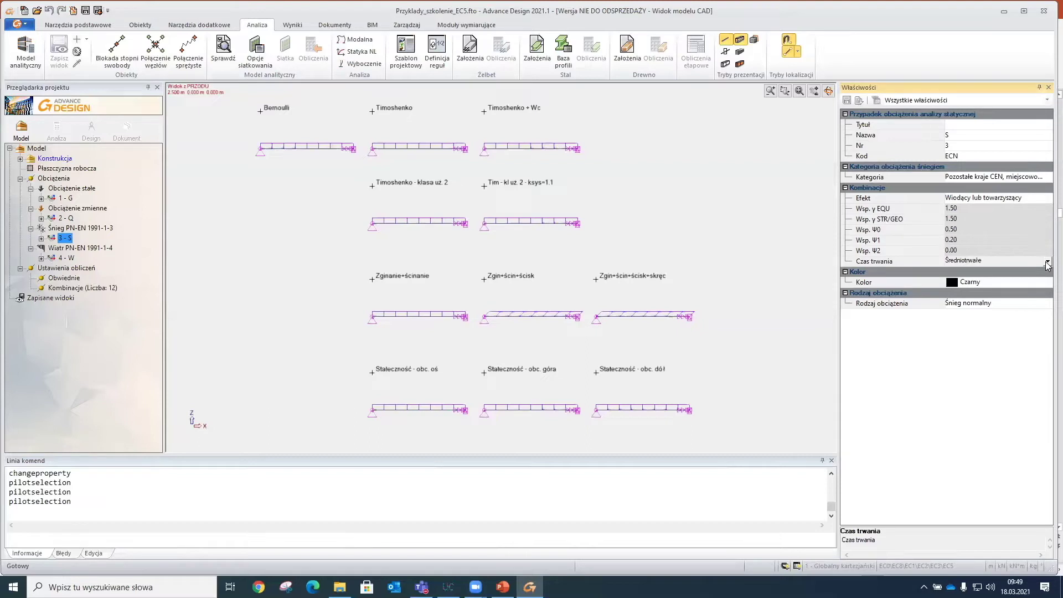
pyautogui.click(1048, 263)
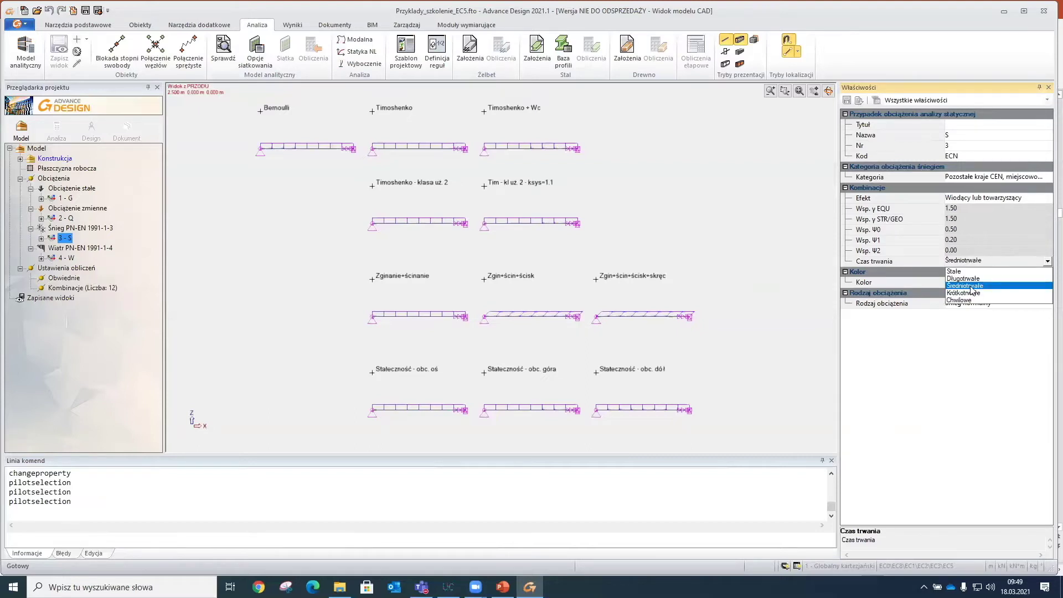
pyautogui.click(1047, 262)
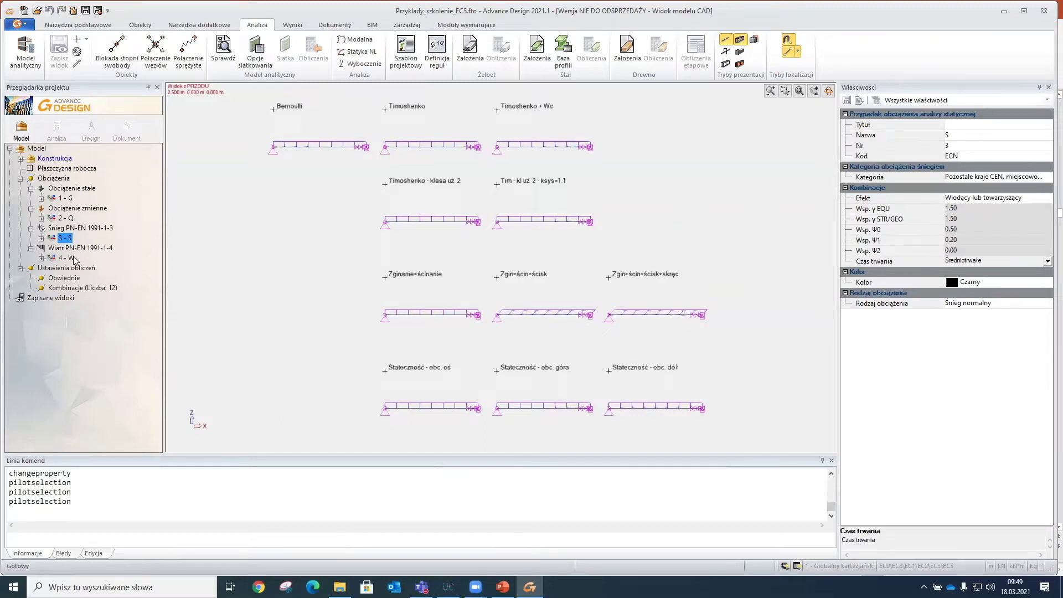
# Step: Check the load duration of wind case 4 - W and switch to the Szkolenie_EC5.pptx presentation in PowerPoint
pyautogui.click(74, 258)
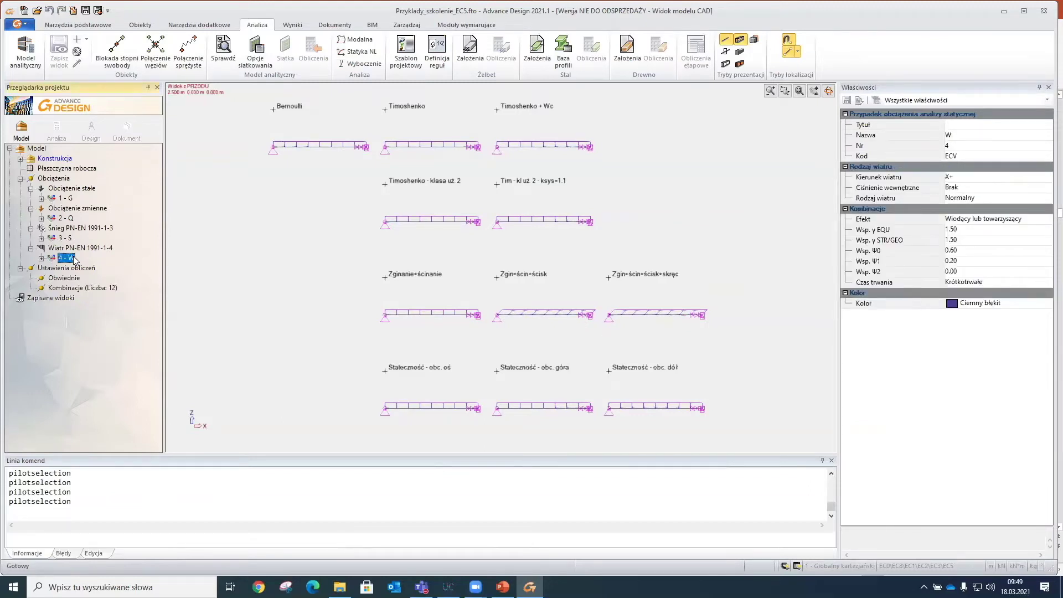
pyautogui.click(971, 283)
pyautogui.moveTo(245, 250); pyautogui.dragTo(237, 246, button='middle')
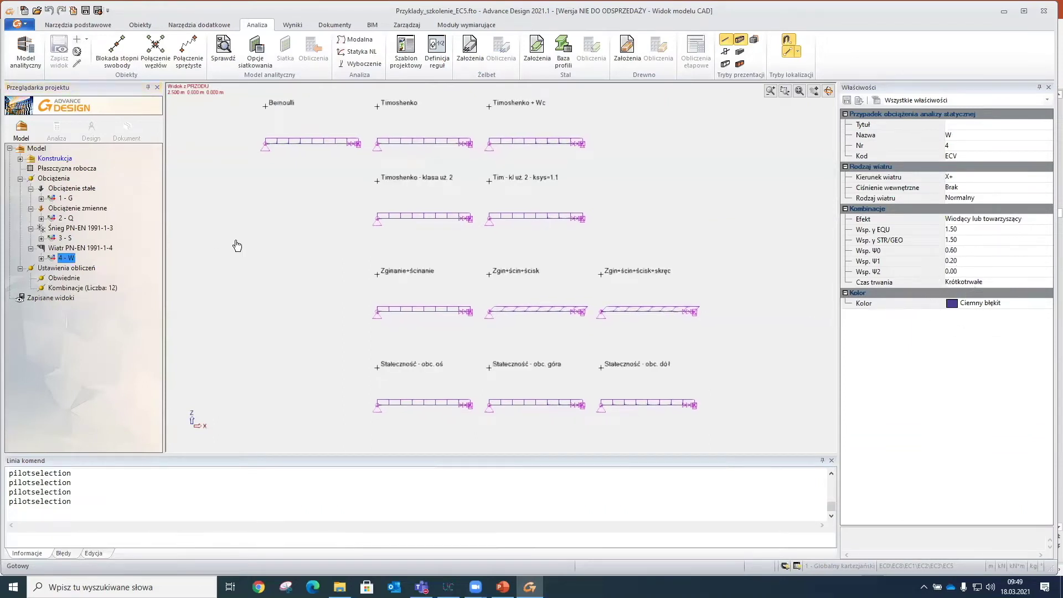
pyautogui.moveTo(280, 232); pyautogui.dragTo(308, 229, button='middle')
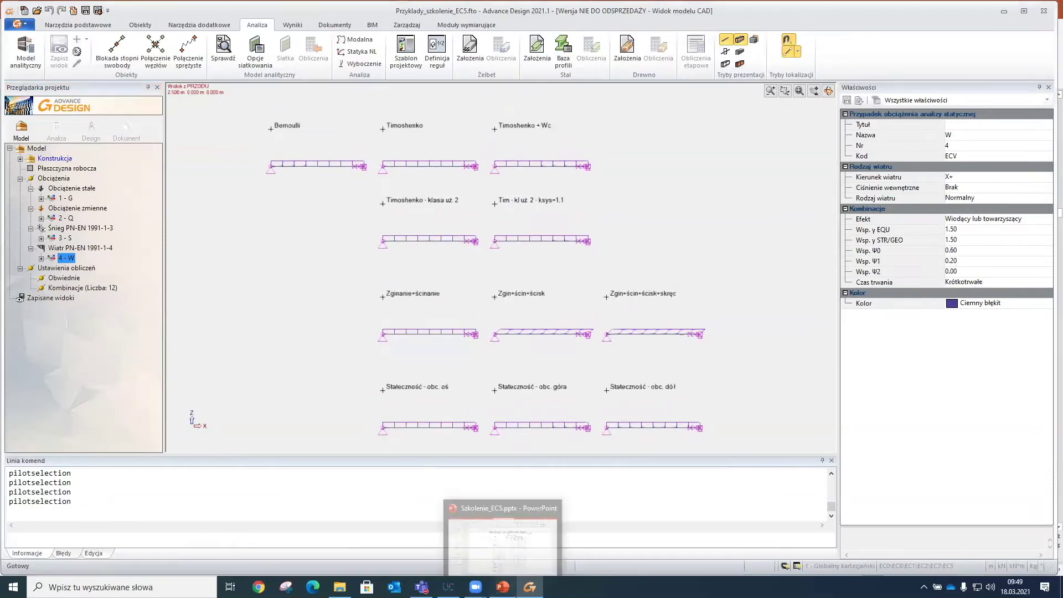
pyautogui.click(503, 587)
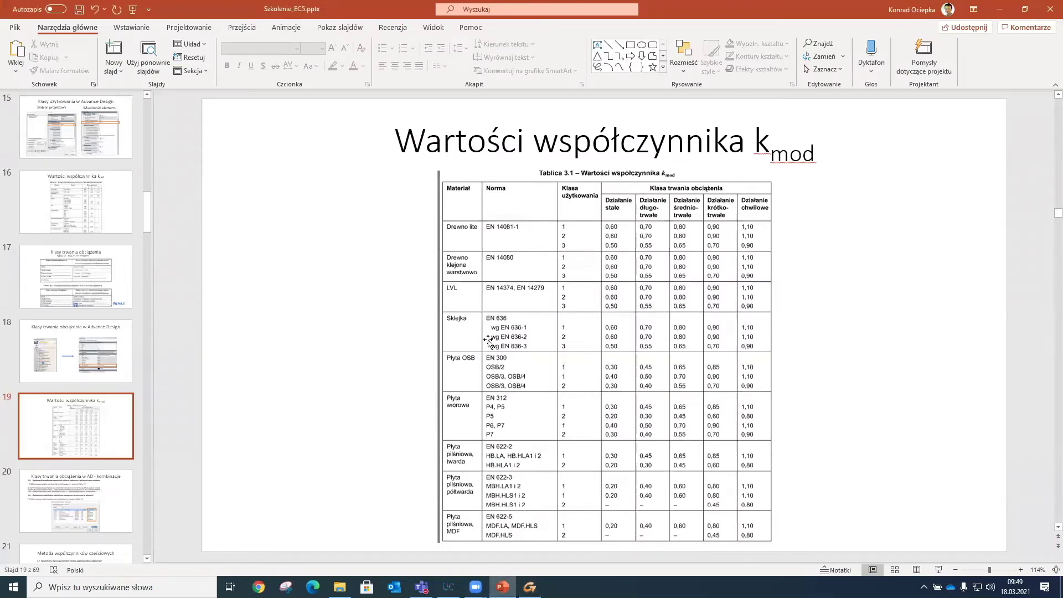